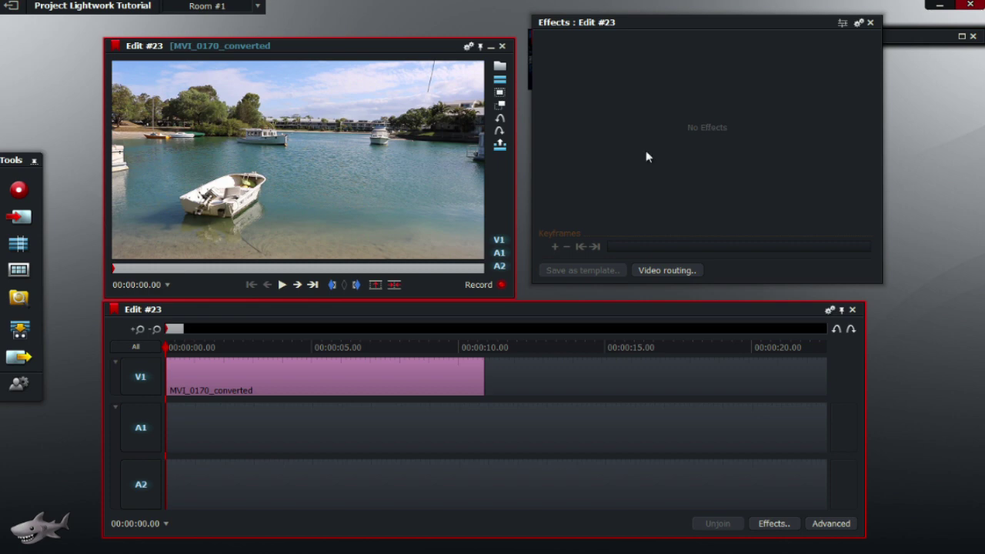
Add a Picture Overlay keying effect to the boat clip.
right_click(211, 376)
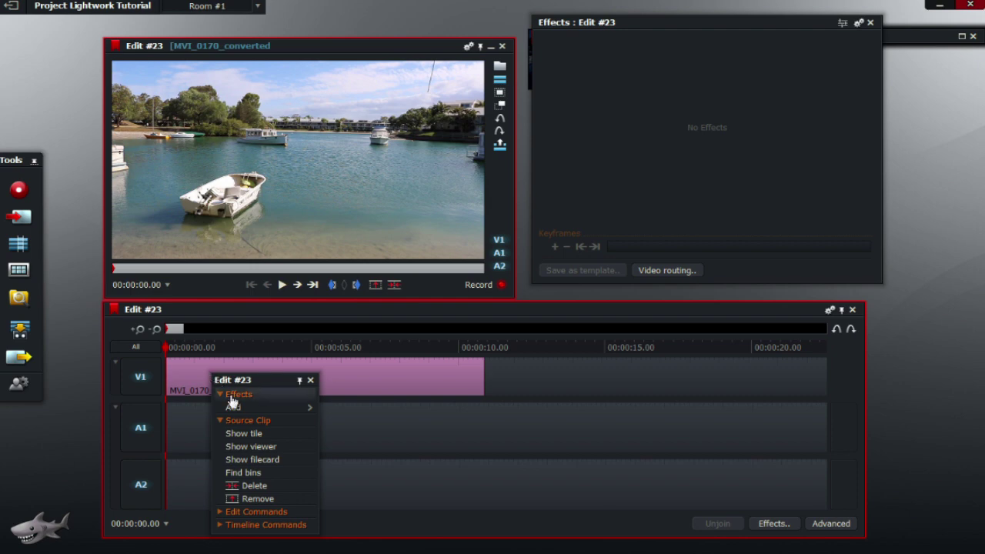
mouse_move(236, 408)
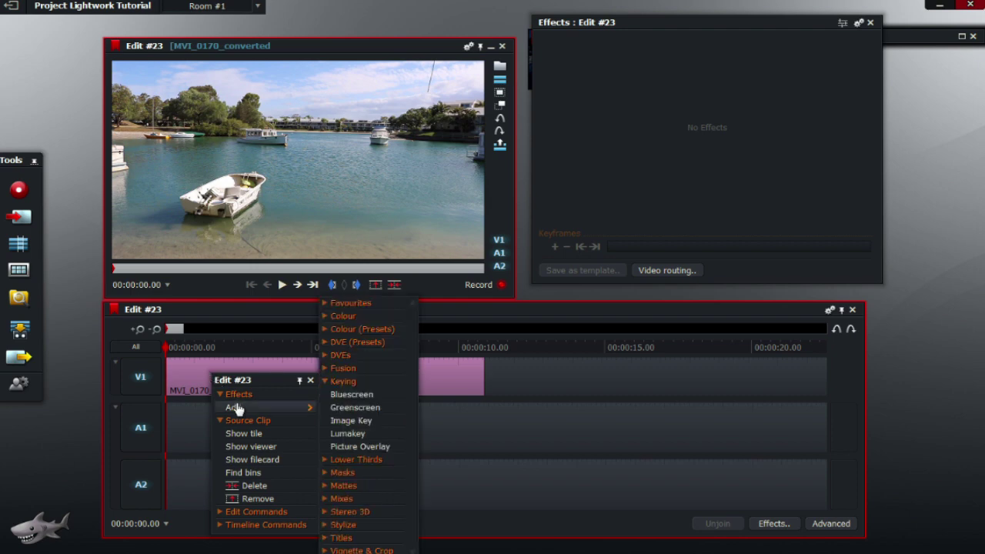
left_click(342, 381)
mouse_move(300, 407)
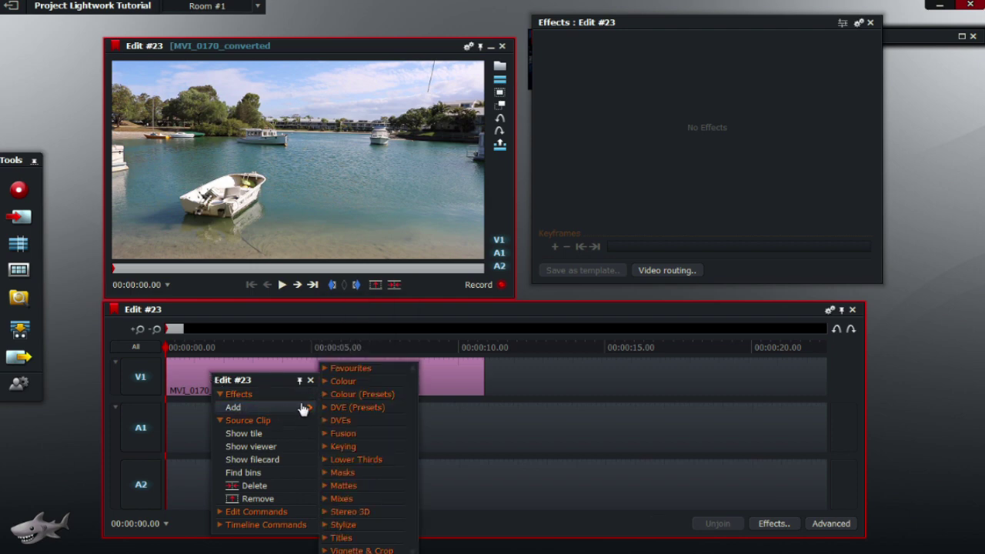
left_click(343, 446)
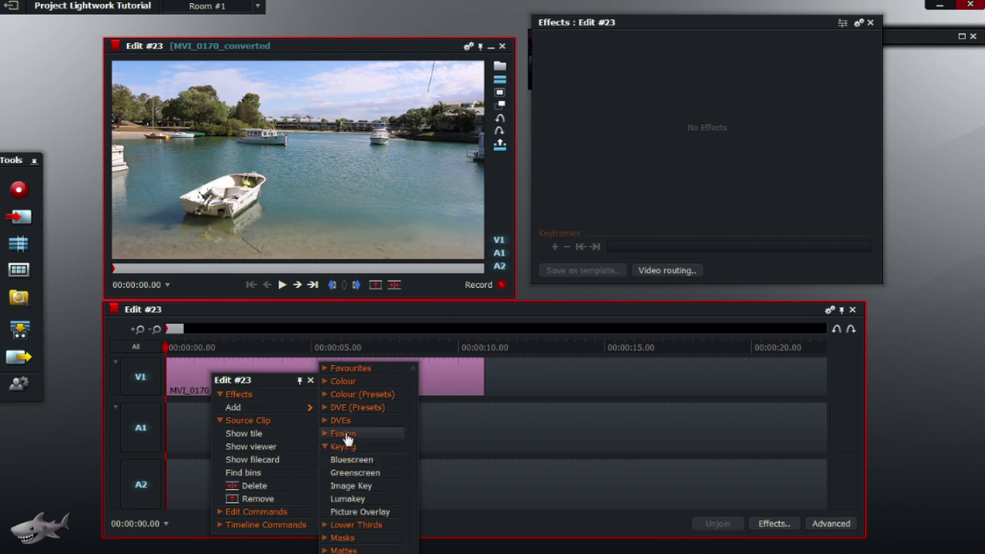
right_click(239, 228)
mouse_move(239, 212)
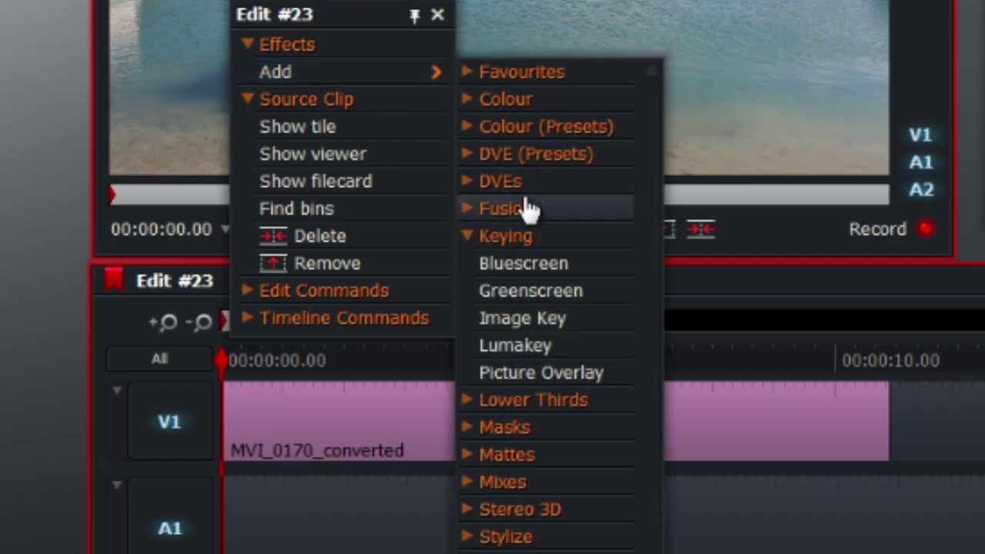
left_click(596, 375)
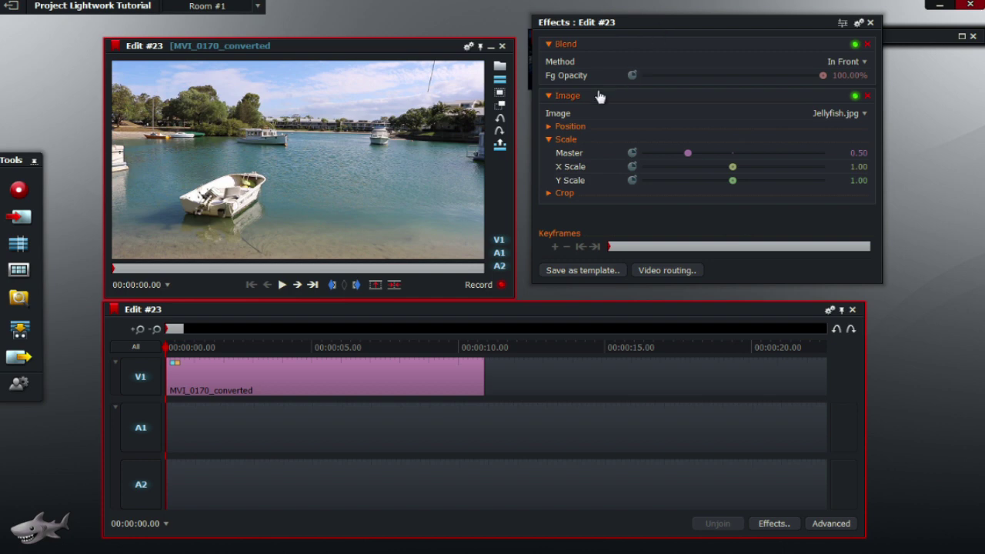
Choose lightworks-company-logo.jpg as the overlay image and collapse the Image and Blend sections.
left_click(831, 116)
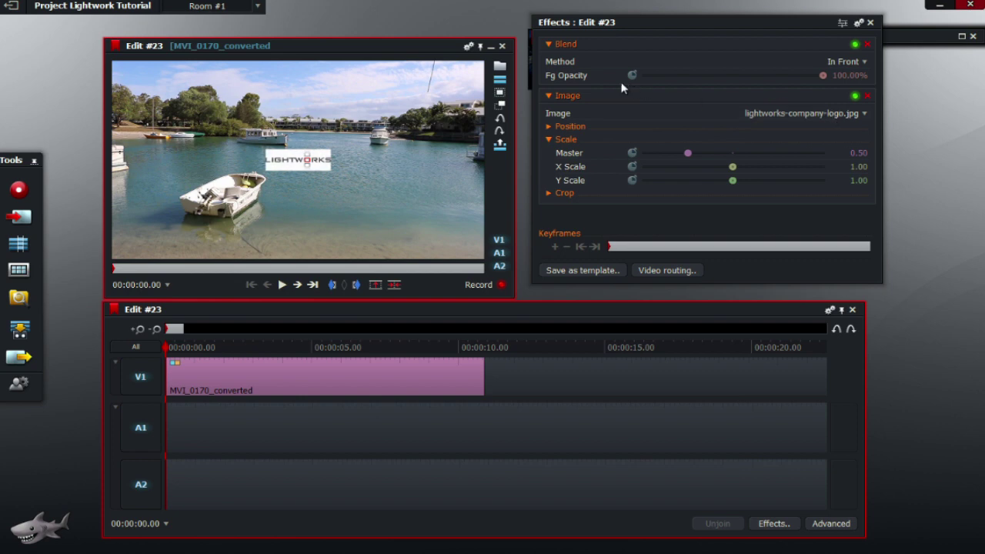
left_click(549, 95)
left_click(548, 44)
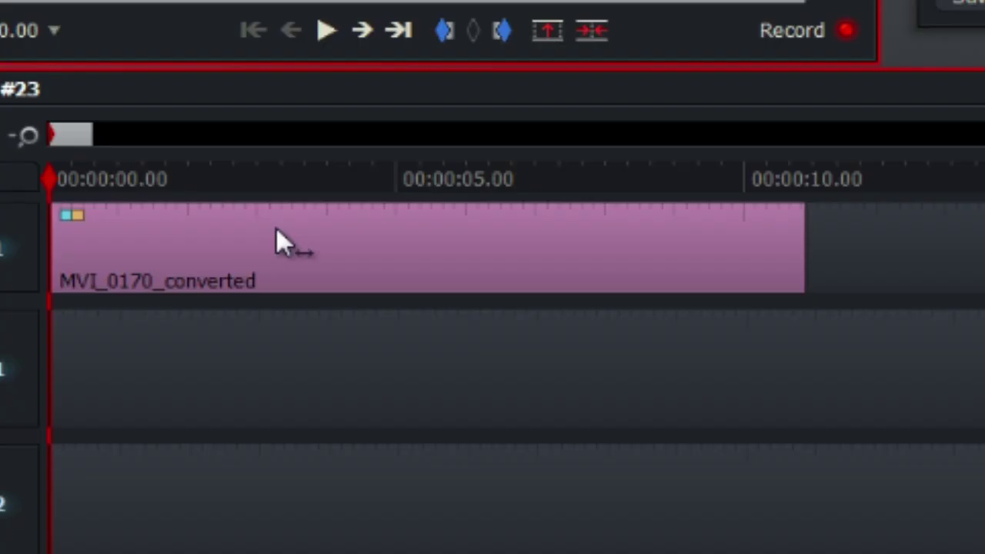
Apply a 3D DVE effect from the DVEs category to the boat clip.
right_click(261, 371)
mouse_move(297, 385)
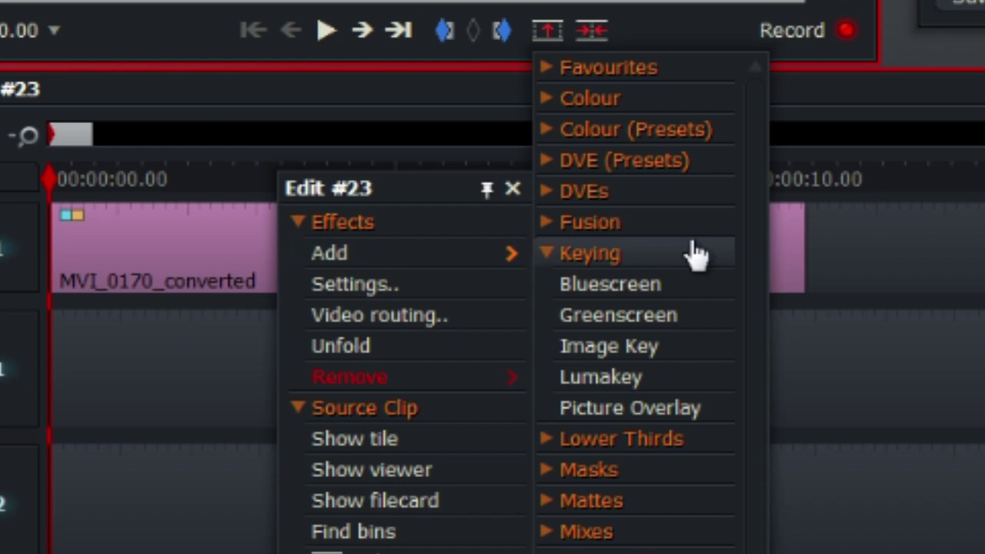
left_click(384, 380)
left_click(612, 192)
left_click(596, 224)
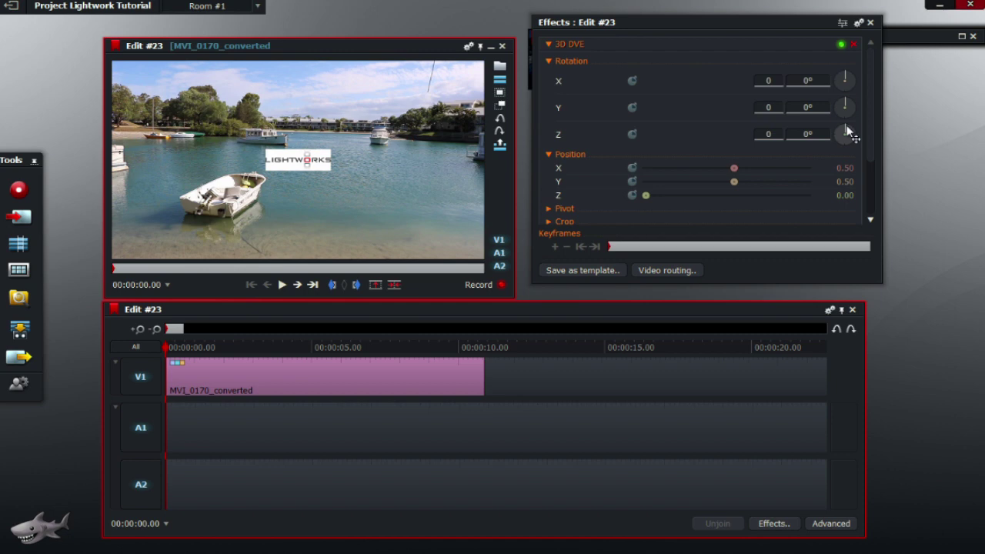
left_click_drag(847, 132, 858, 165)
left_click(814, 134)
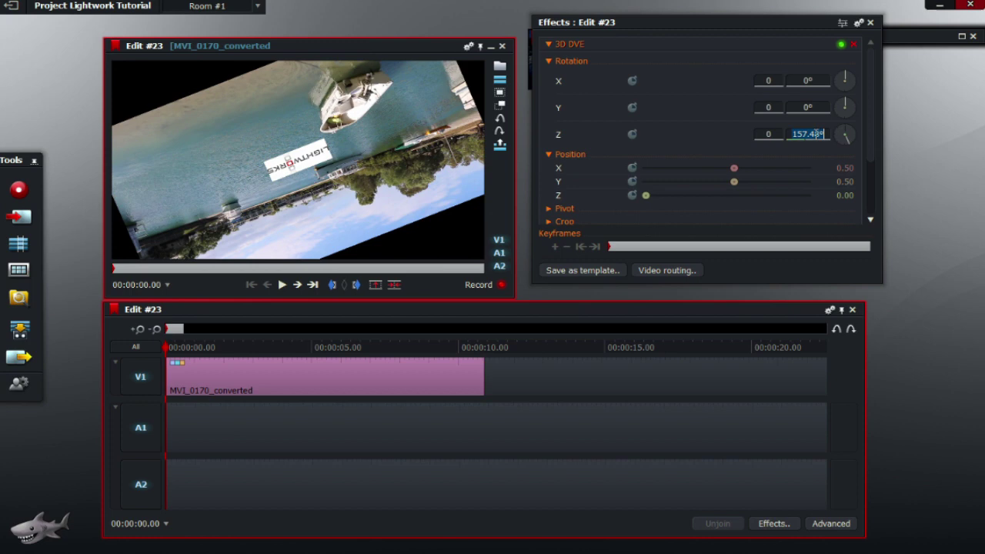
type("0")
key("Return")
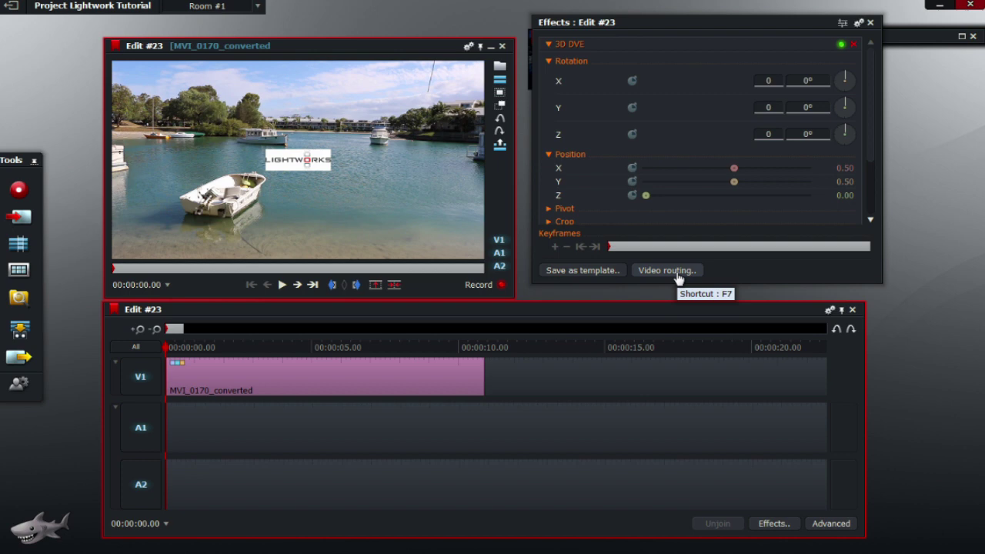
Show the clip's Video routing graph and move its window over the viewer.
right_click(220, 370)
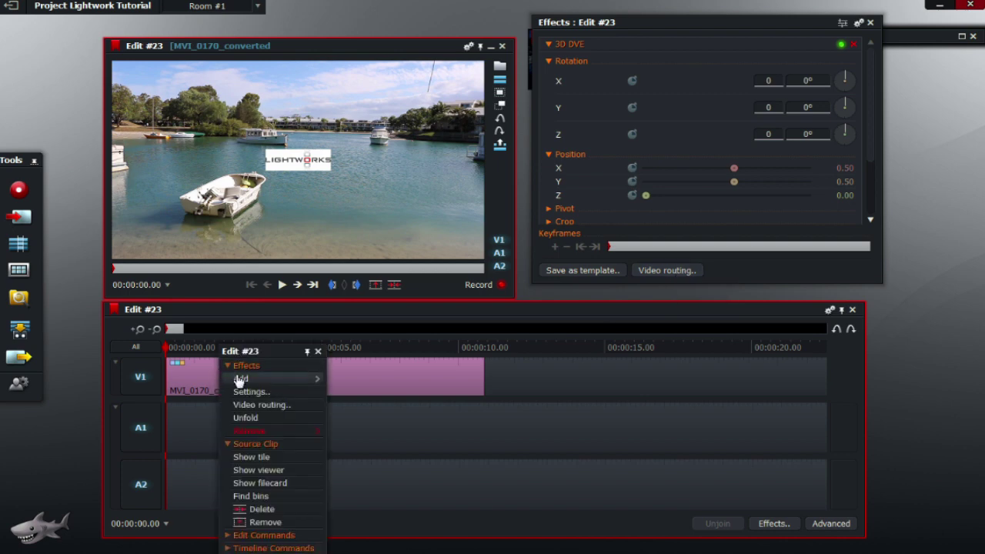
mouse_move(236, 378)
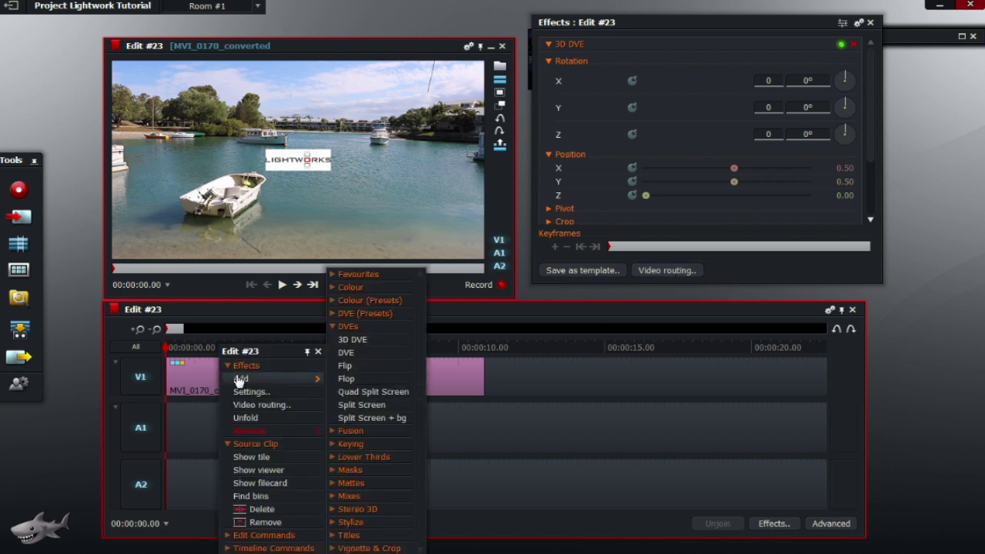
left_click(283, 406)
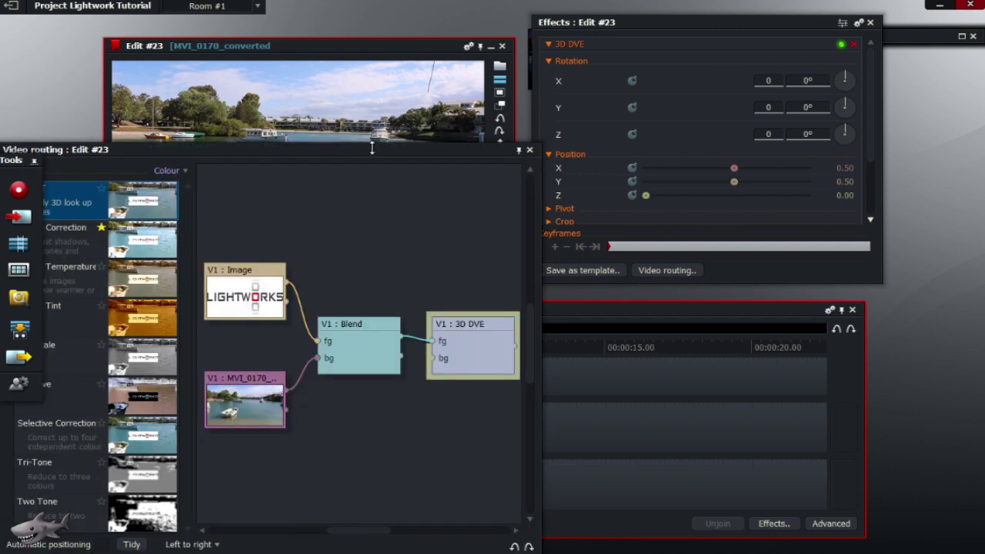
left_click_drag(372, 148, 549, 55)
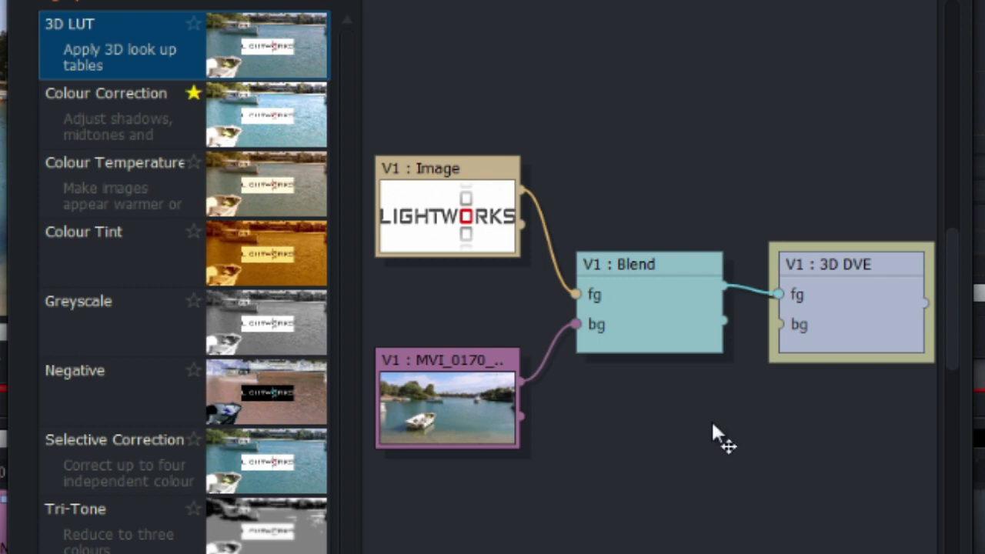
Unplug Blend from the 3D DVE and move the 3D DVE node near the sources.
left_click_drag(639, 315, 660, 145)
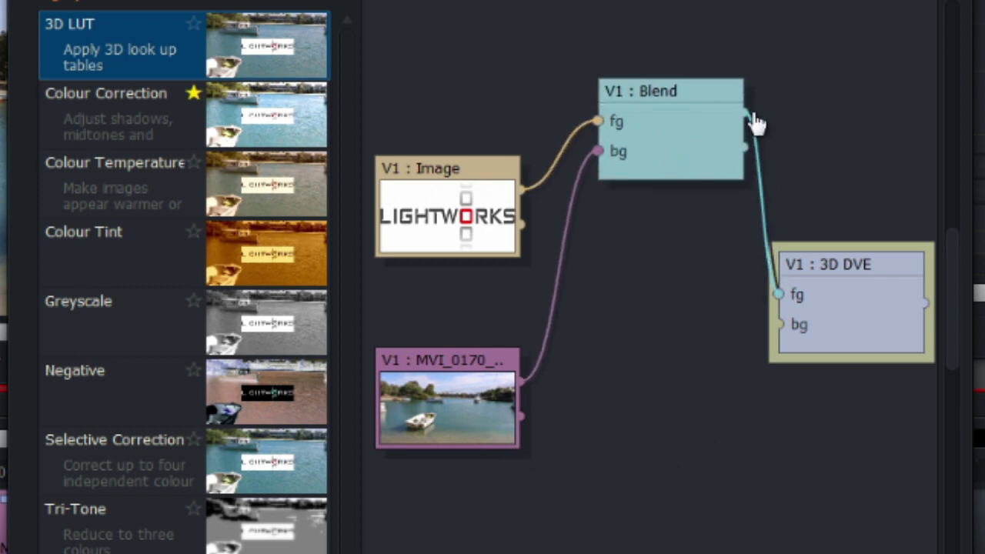
left_click_drag(750, 123, 827, 315)
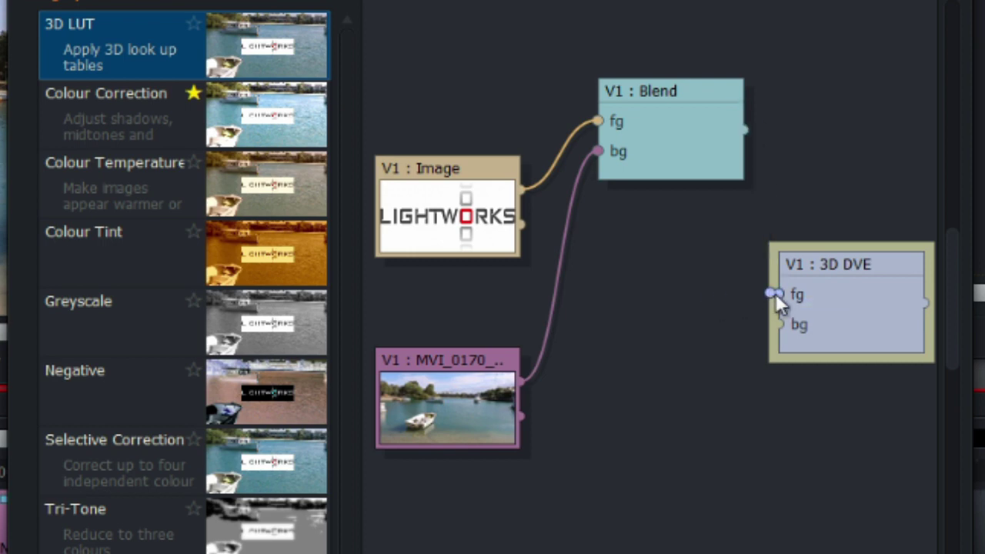
left_click_drag(775, 293, 656, 346)
left_click_drag(869, 322, 666, 315)
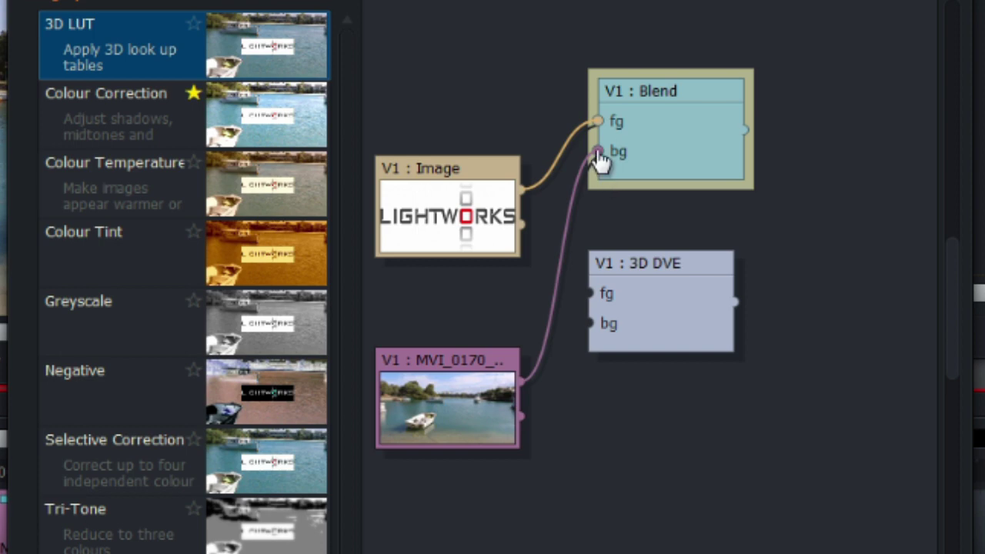
Connect the MVI boat clip to 3D DVE bg and the logo Image to 3D DVE fg.
left_click_drag(599, 154, 592, 326)
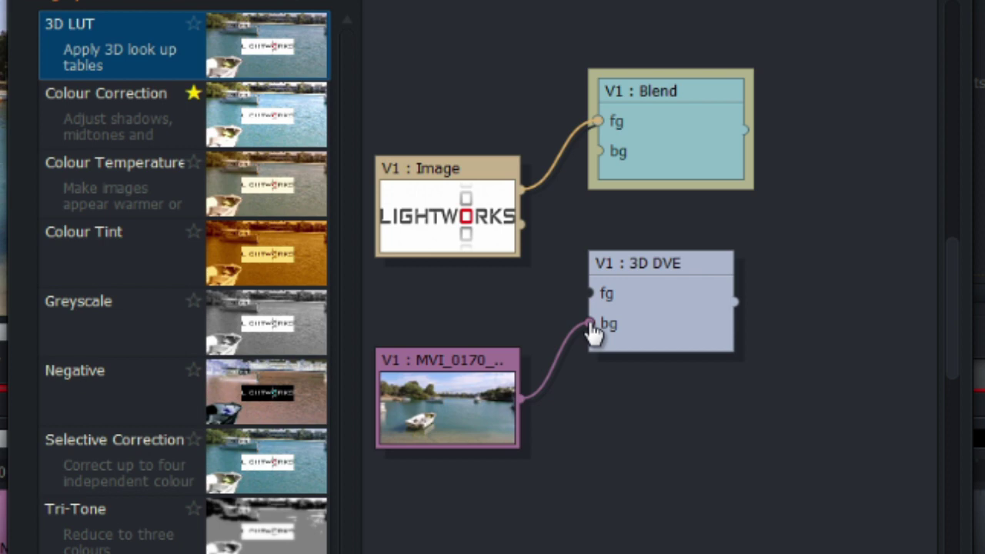
left_click(593, 330)
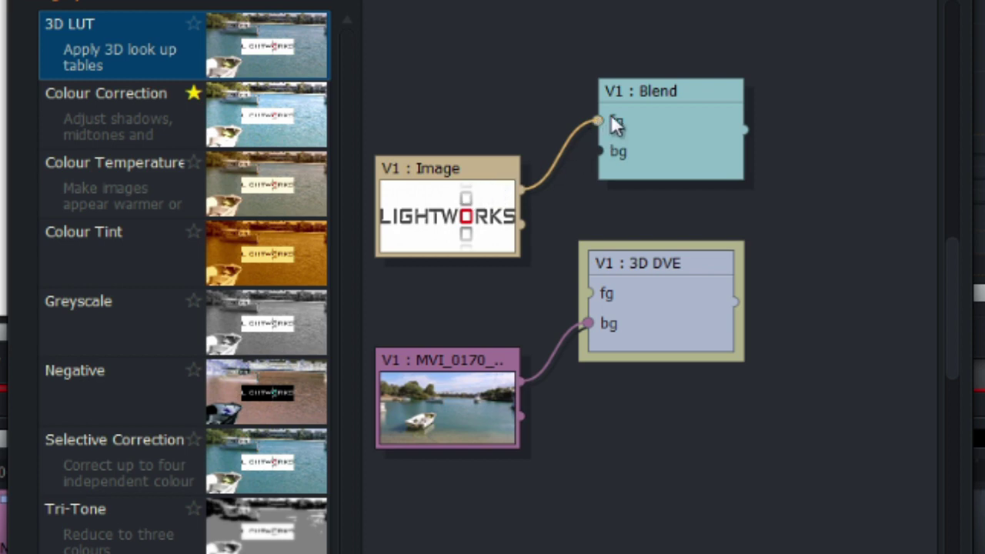
left_click_drag(601, 121, 588, 294)
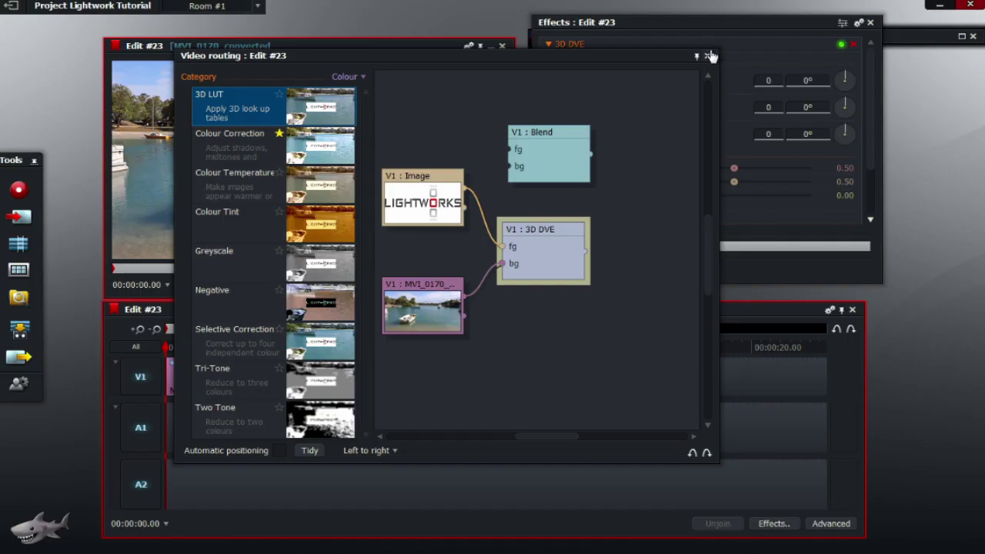
Close the routing window, test the Z rotation, and enable keyframing for Z rotation.
left_click(710, 58)
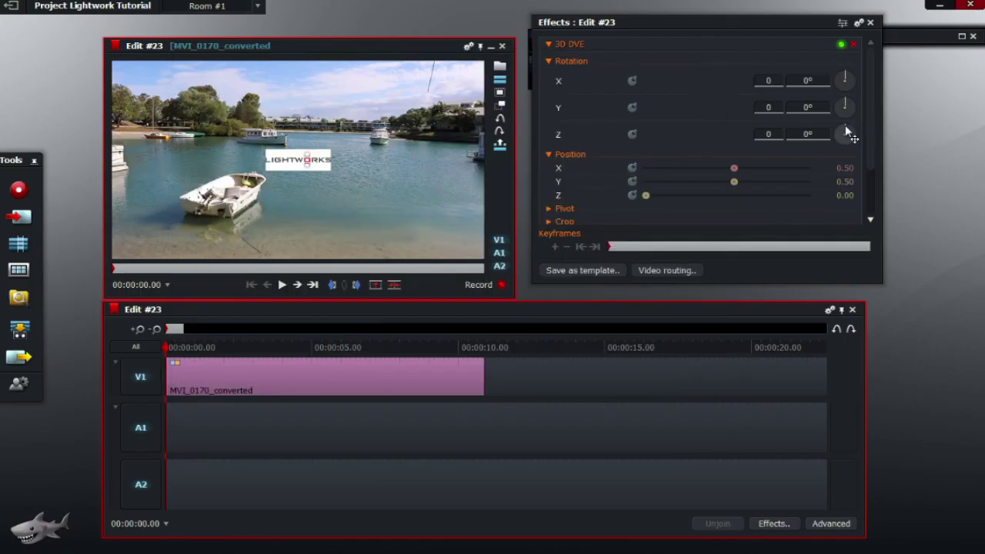
left_click_drag(847, 133, 845, 96)
left_click(634, 135)
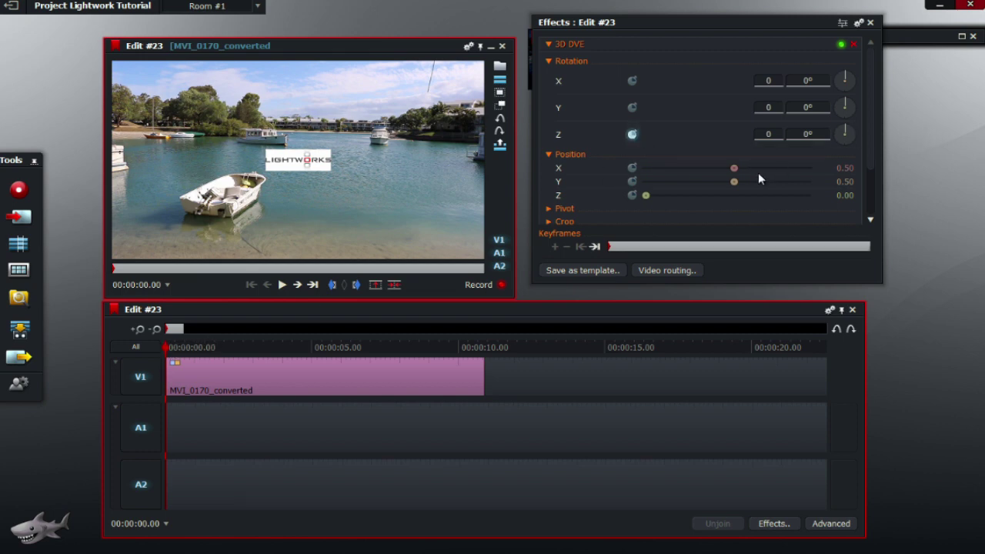
At the clip's end (00:00:10.27), key the logo's Z rotation to 359°.
left_click_drag(626, 247, 900, 260)
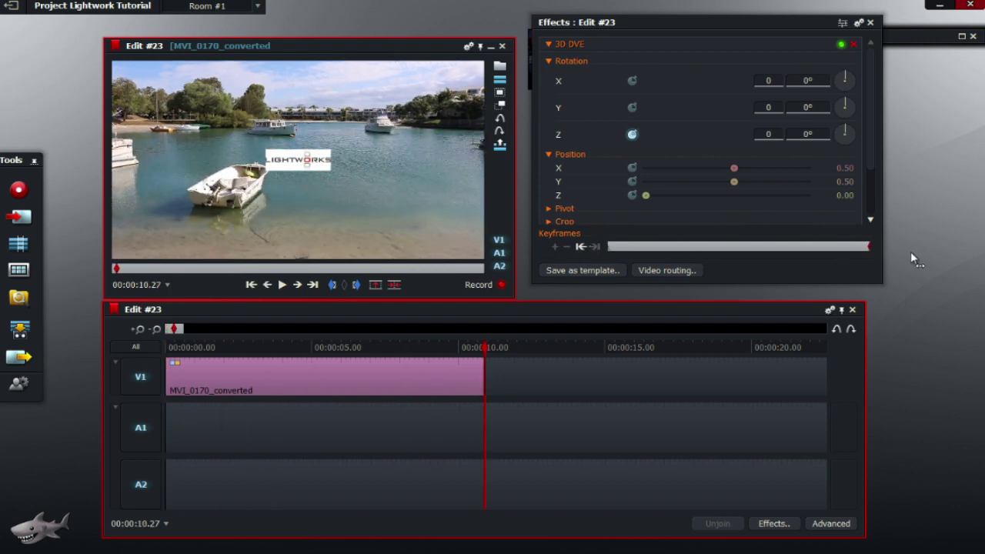
left_click(808, 134)
type("100")
left_click(810, 134)
type("359")
key("Return")
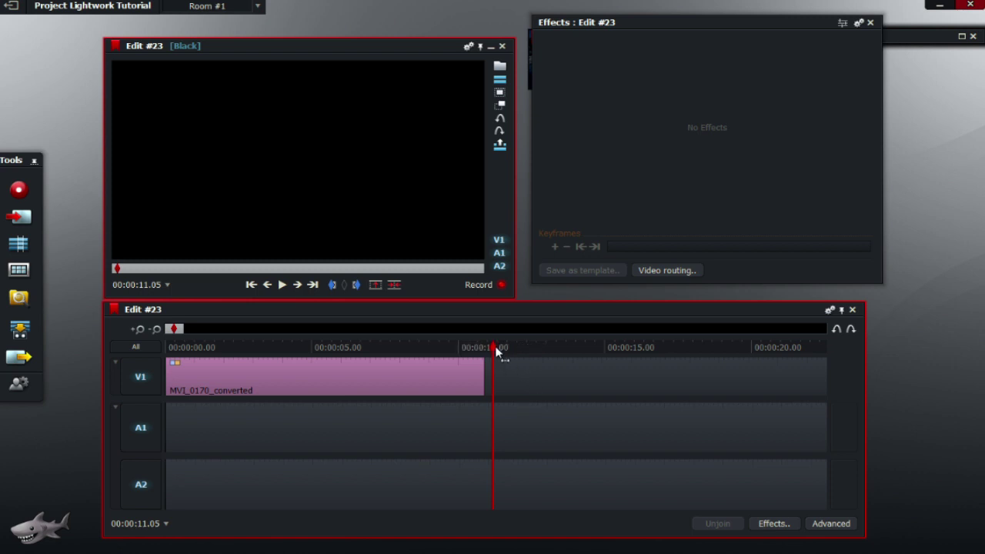
Drag the playhead back to 00:00:00.00, where Z rotation reads 0°.
left_click_drag(496, 352, 165, 348)
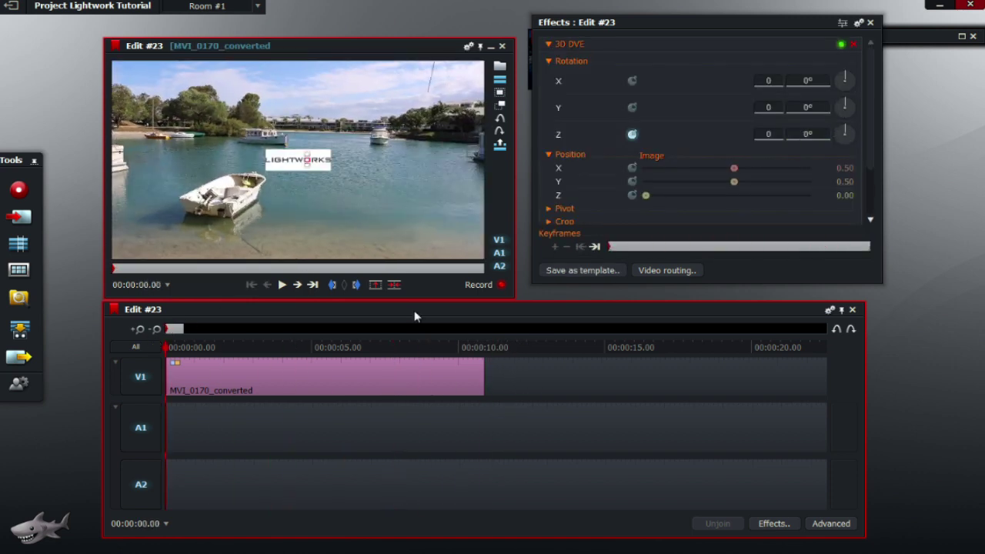